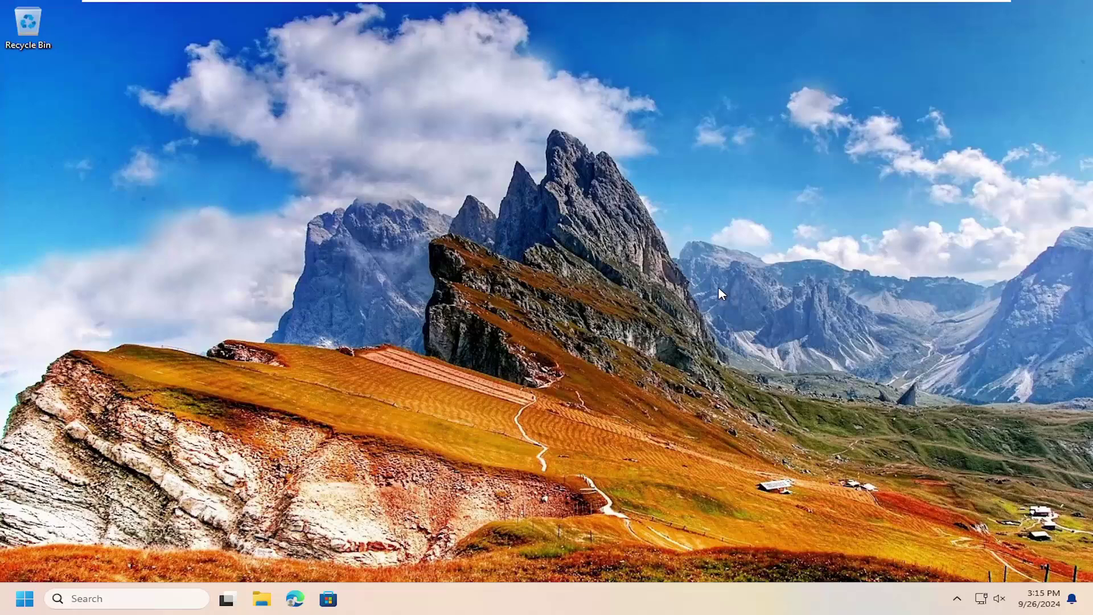
# Step: Search Edge for 'visual c++ 2013 redistributable', accepting the corrected spelling of the query
pyautogui.click(295, 598)
pyautogui.click(210, 41)
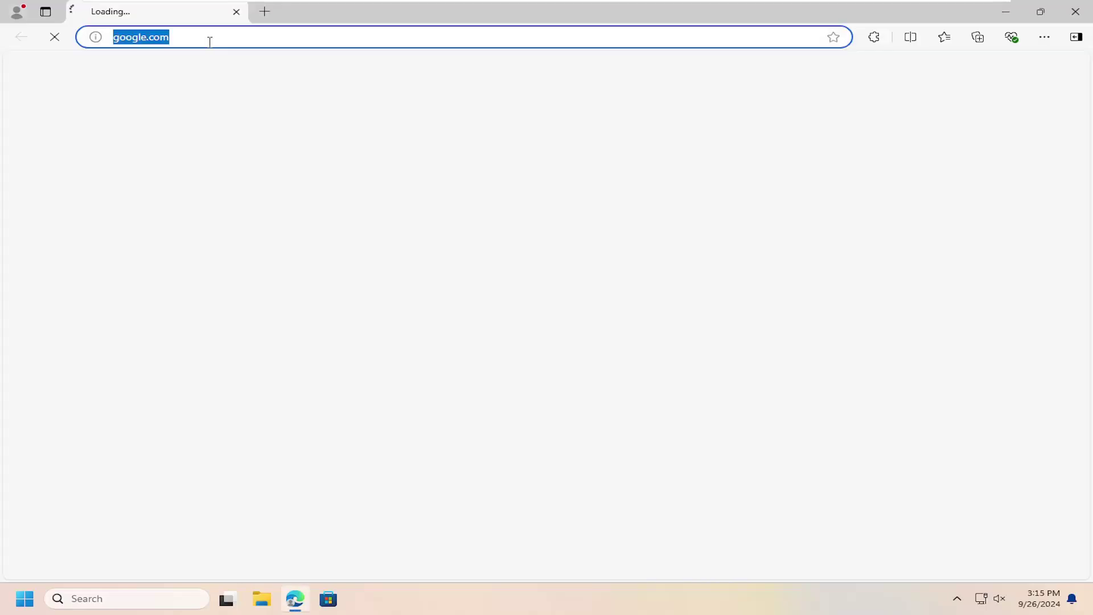
pyautogui.write('visual__')
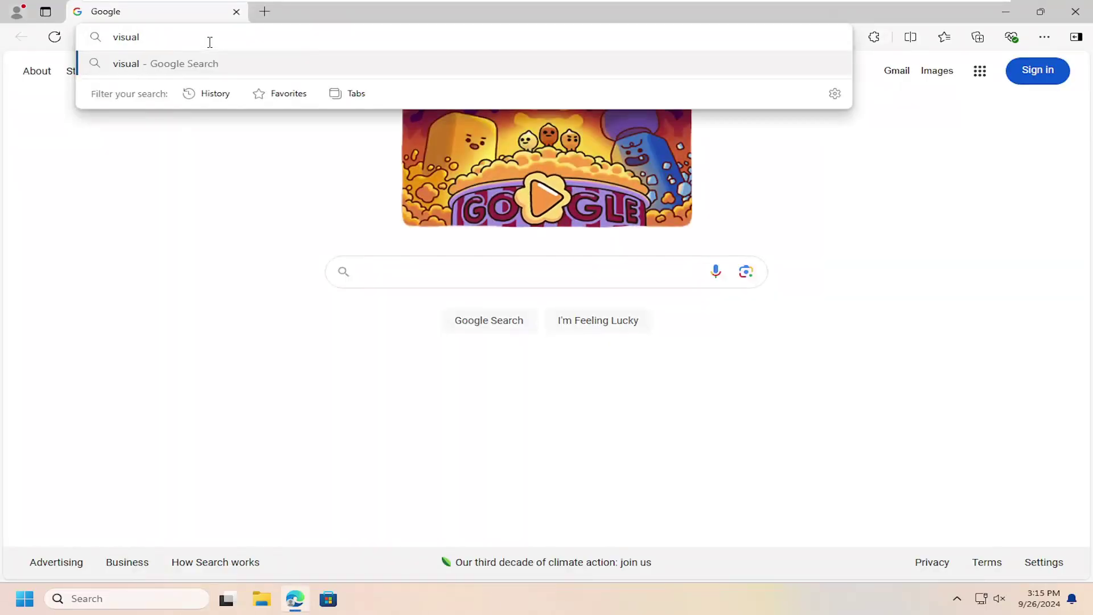
pyautogui.press('BackSpace')
pyautogui.press('BackSpace')
pyautogui.write('++ 2013 red')
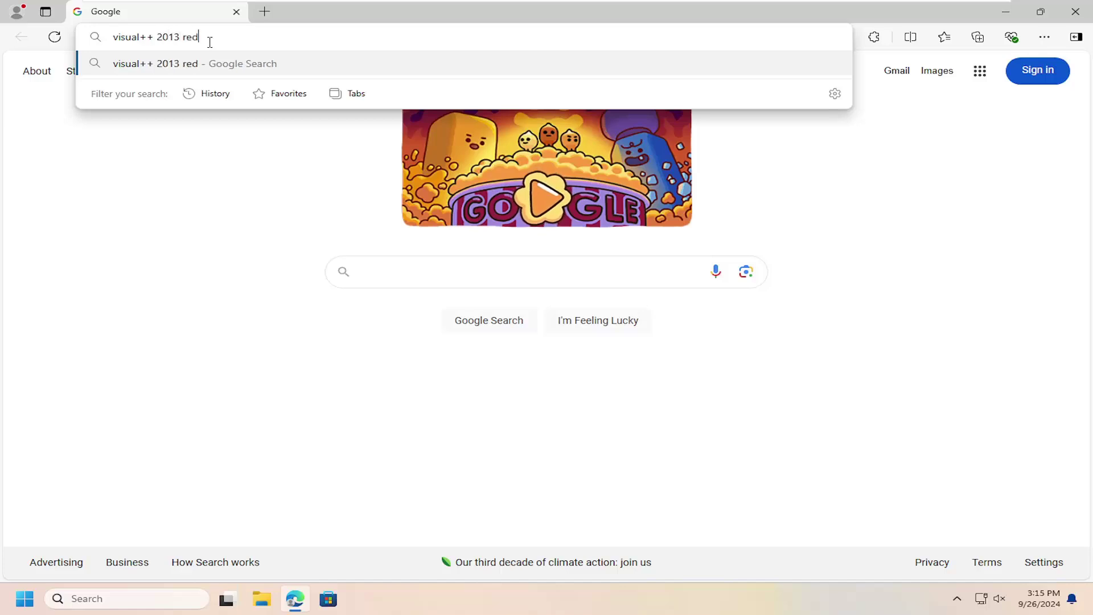
pyautogui.write('istruable')
pyautogui.press('Return')
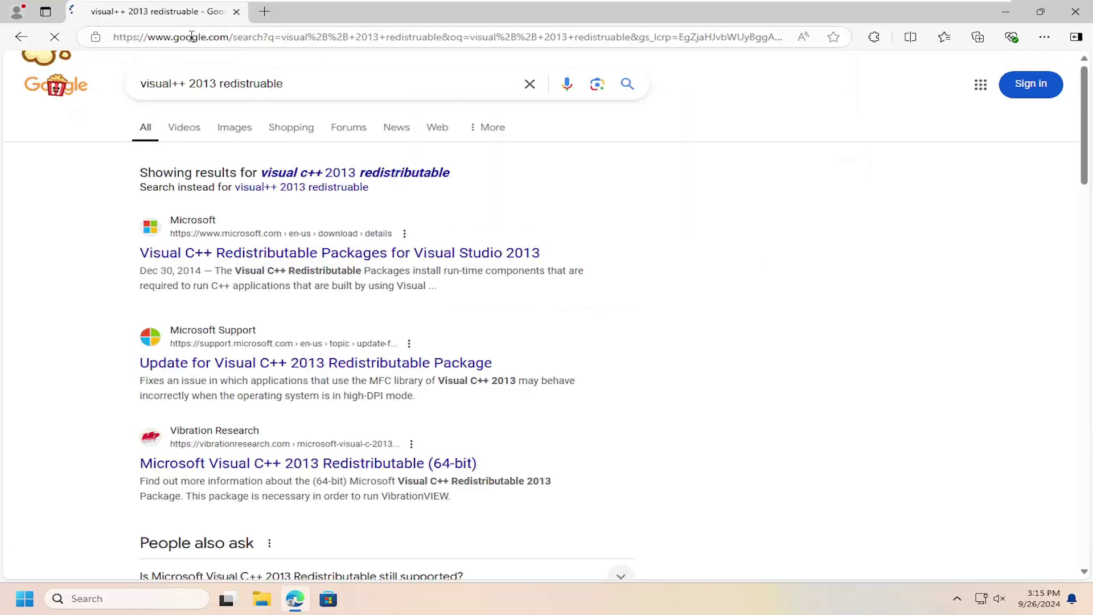
pyautogui.click(331, 173)
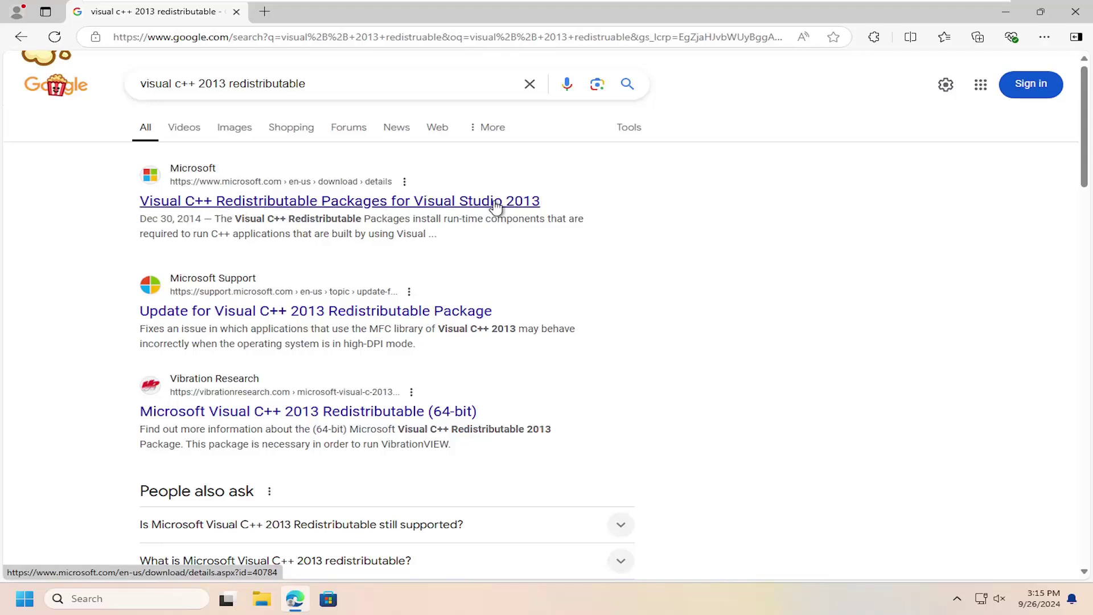
# Step: From the Visual Studio 2013 packages page, download only vcredist_x64.exe (6.9 MB)
pyautogui.click(447, 208)
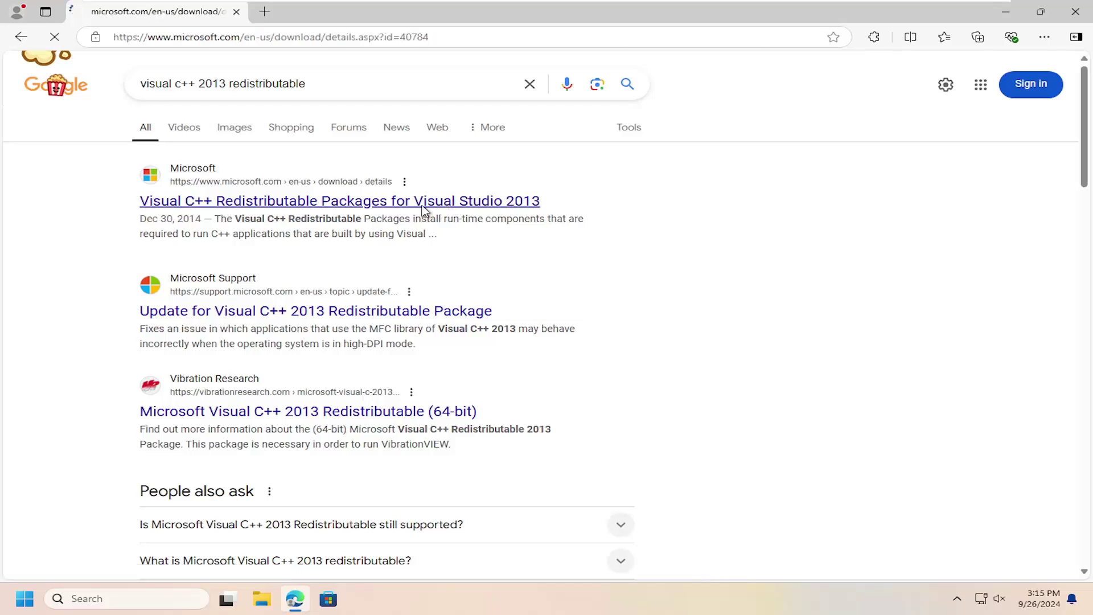
pyautogui.scroll(-3, 551, 285)
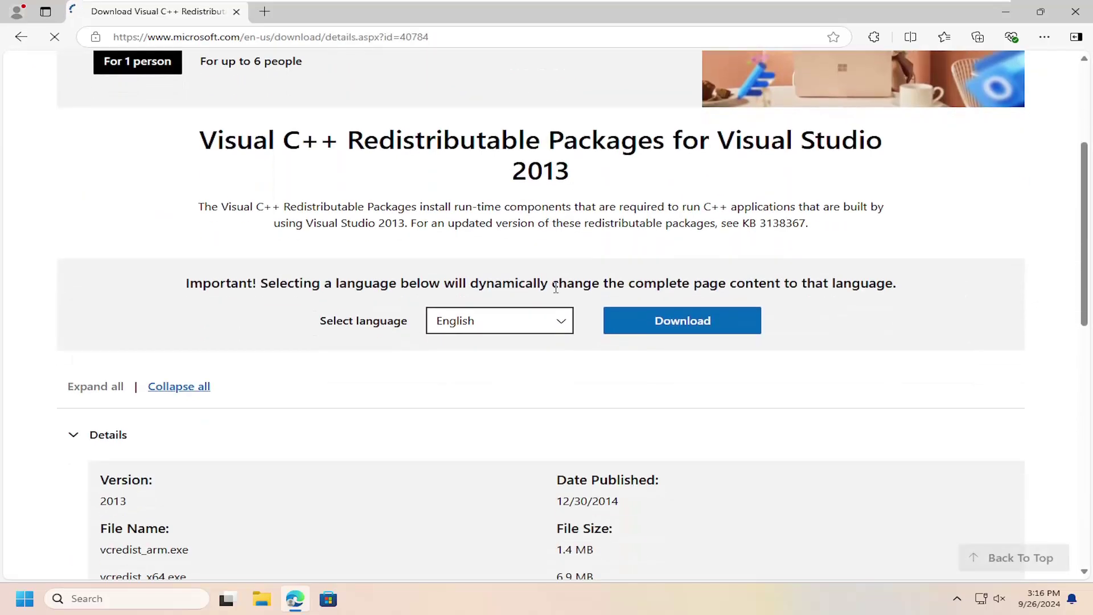
pyautogui.click(662, 315)
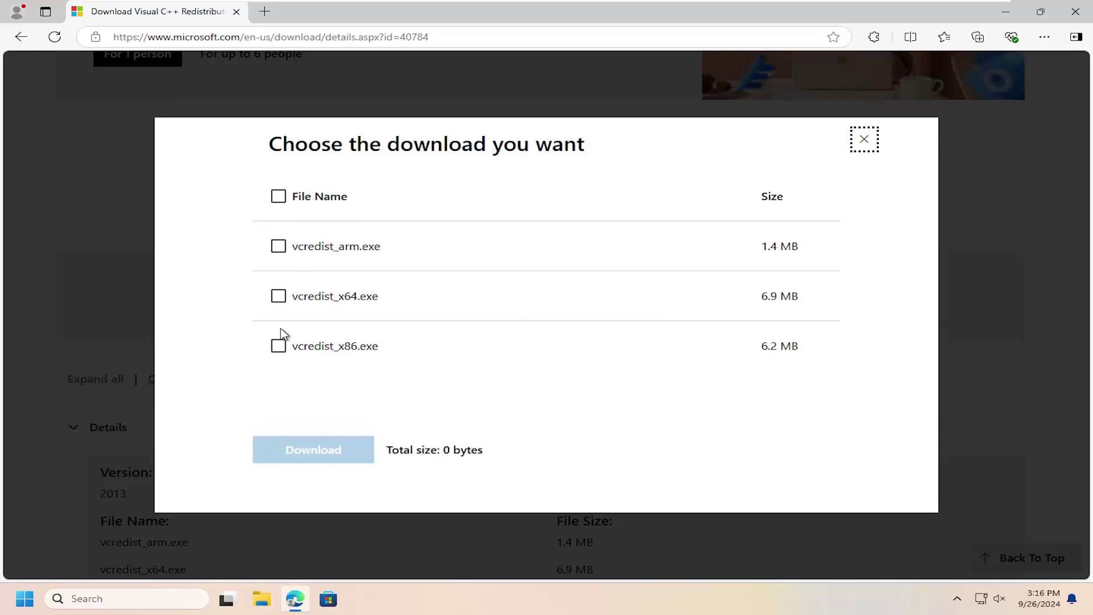
pyautogui.click(279, 297)
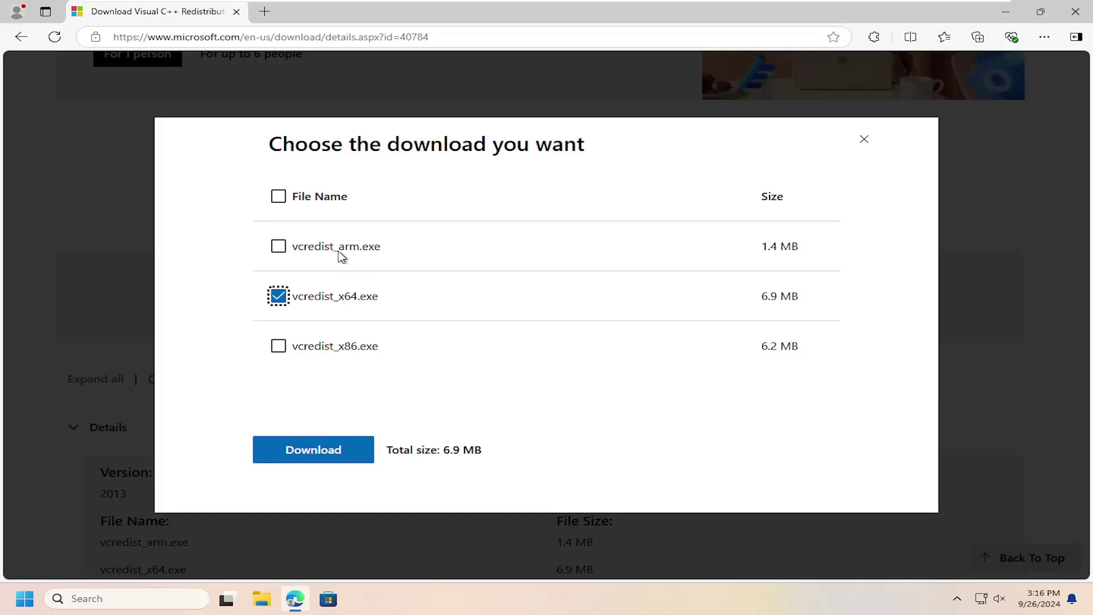
pyautogui.click(305, 456)
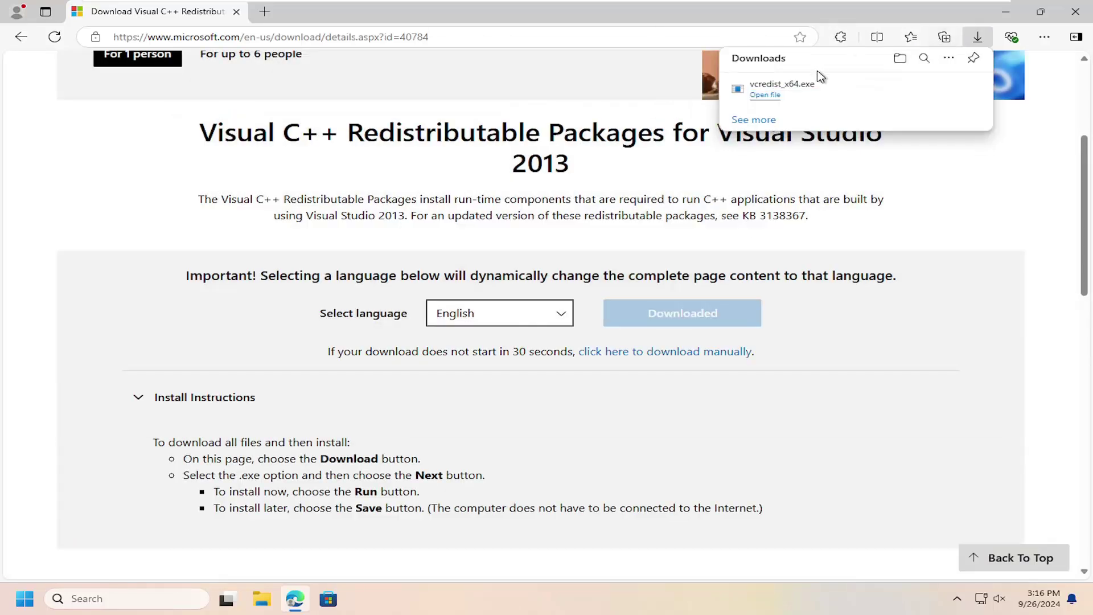
# Step: Run vcredist_x64.exe, agree to the license, approve the install, and close the browser
pyautogui.click(797, 91)
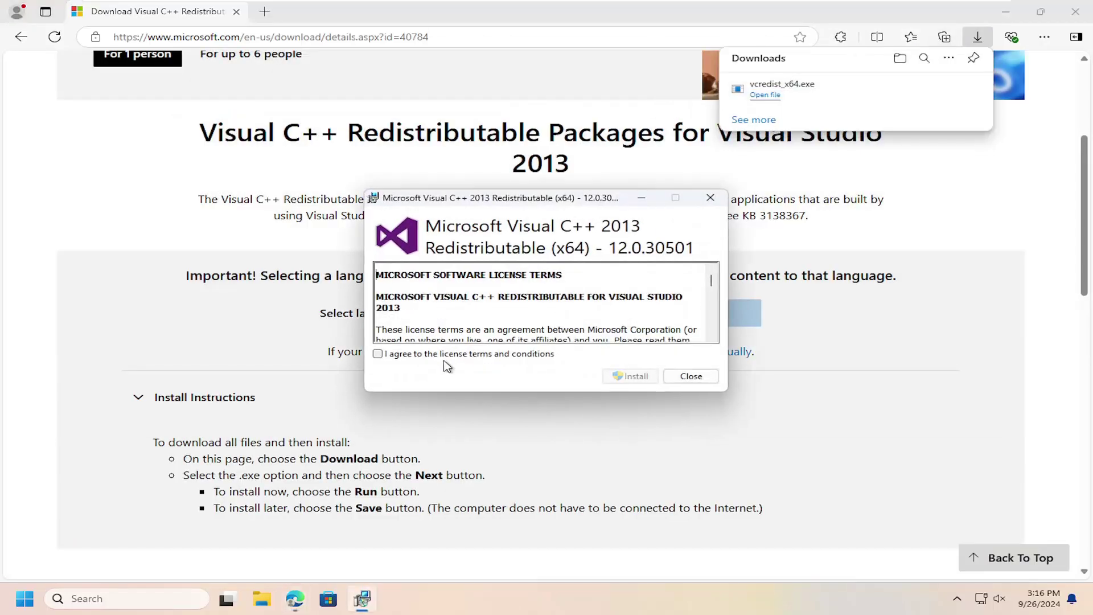
pyautogui.click(443, 359)
pyautogui.click(627, 378)
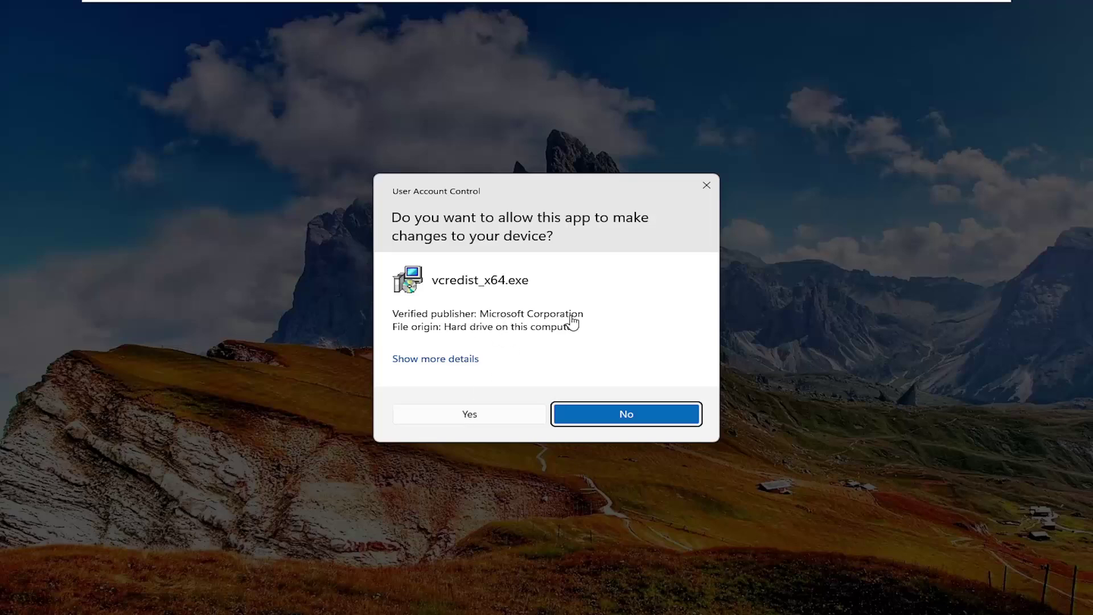
pyautogui.click(464, 415)
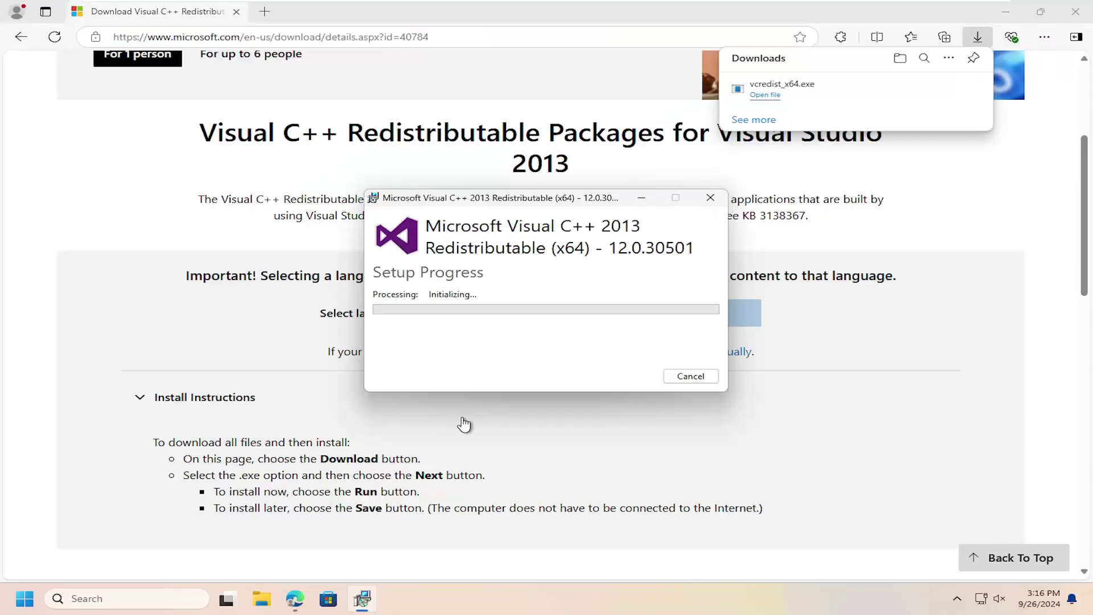
pyautogui.click(1074, 18)
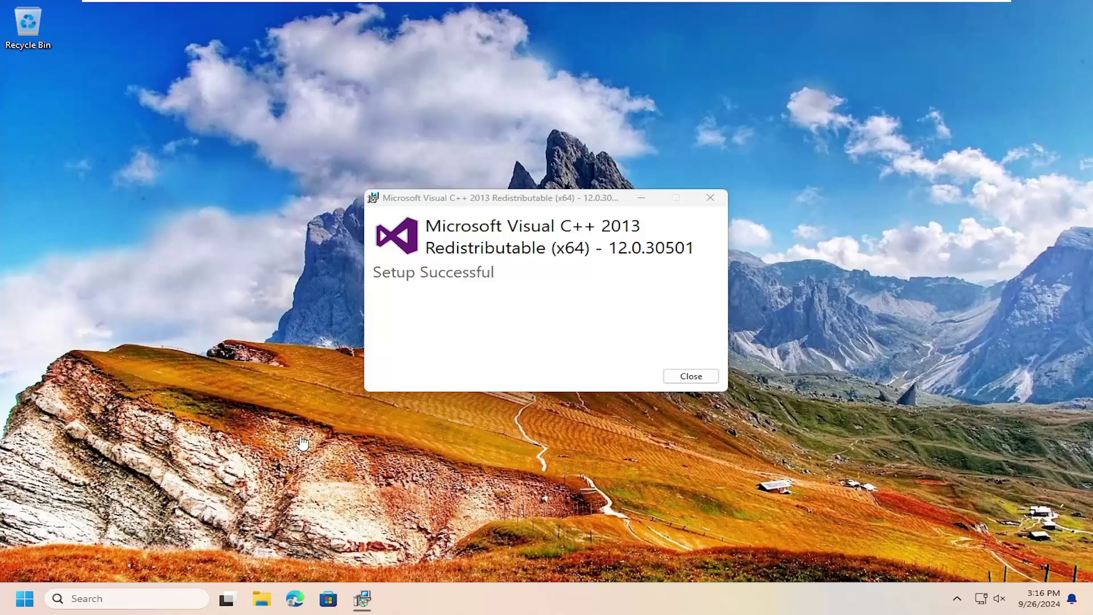
# Step: Close the finished setup, then run Command Prompt as administrator from a Start search for cmd
pyautogui.click(703, 378)
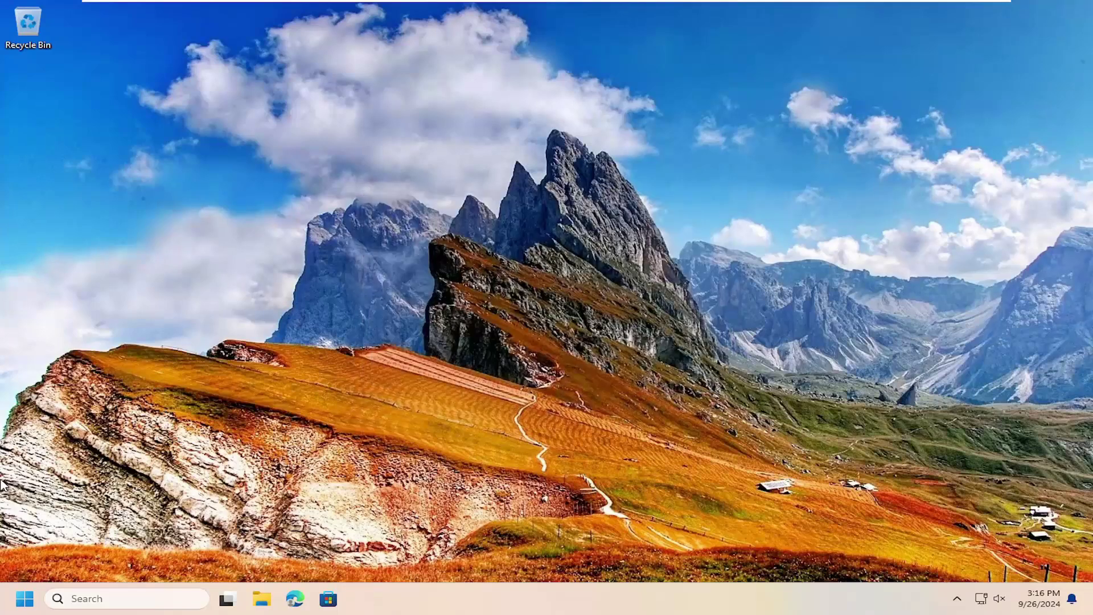
pyautogui.click(24, 599)
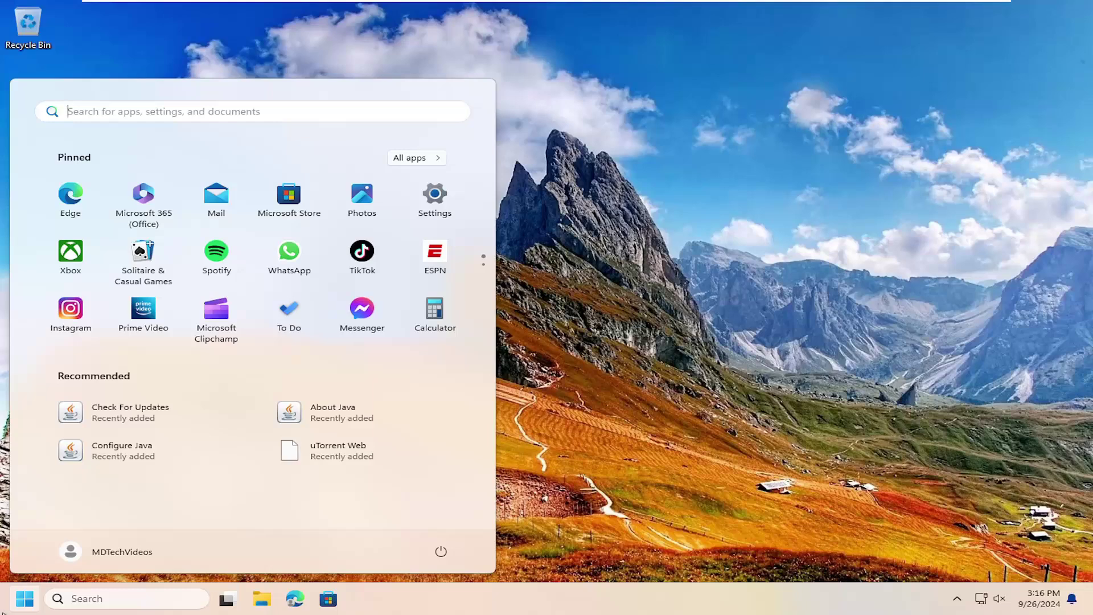
pyautogui.write('cmd')
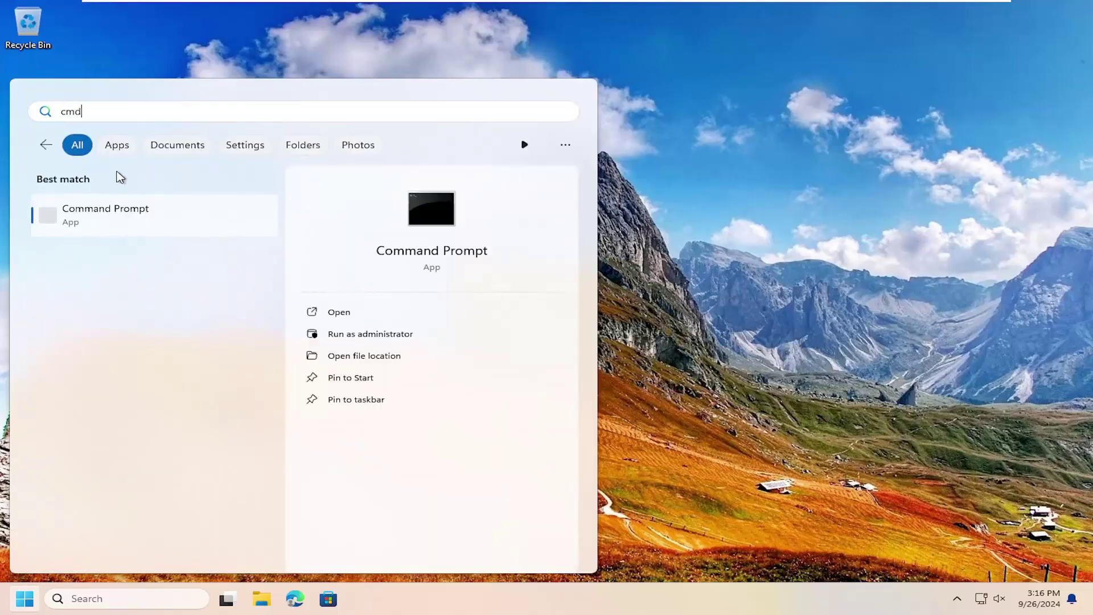
pyautogui.rightClick(114, 216)
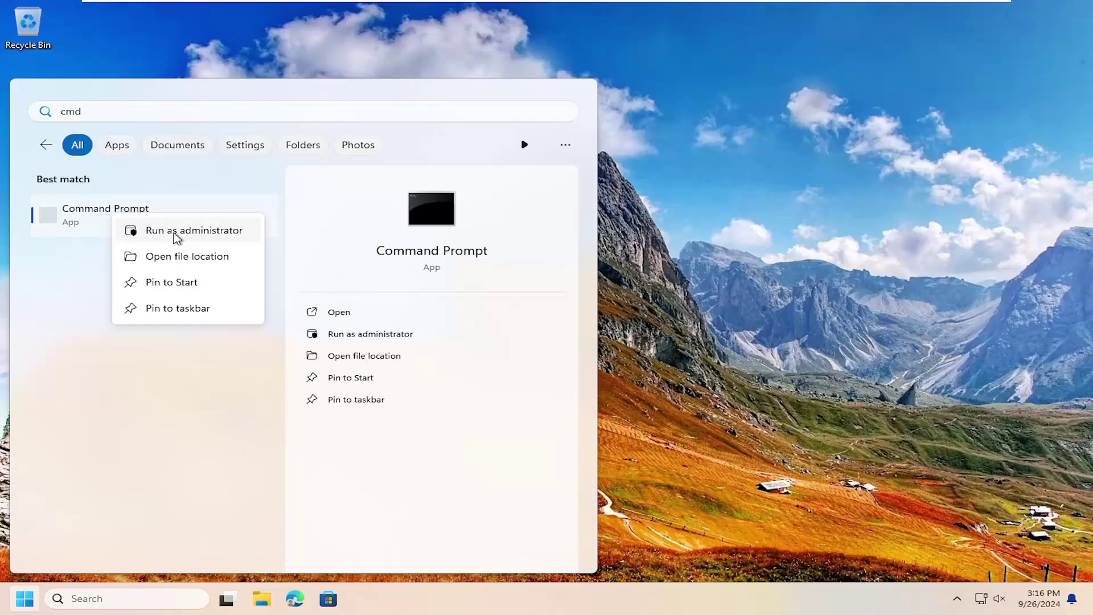
pyautogui.click(177, 231)
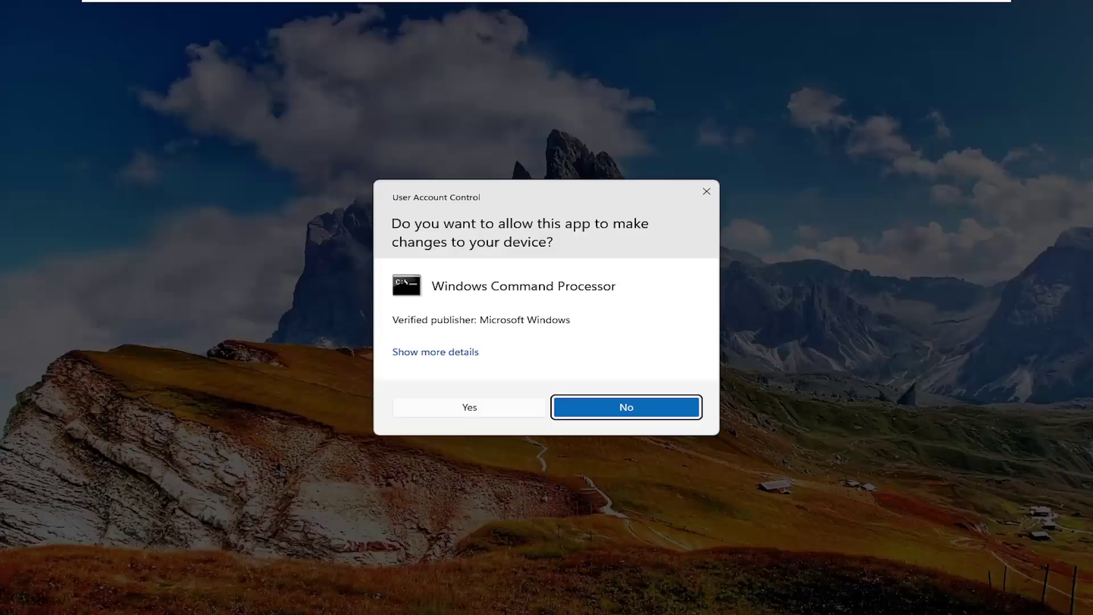
pyautogui.click(469, 409)
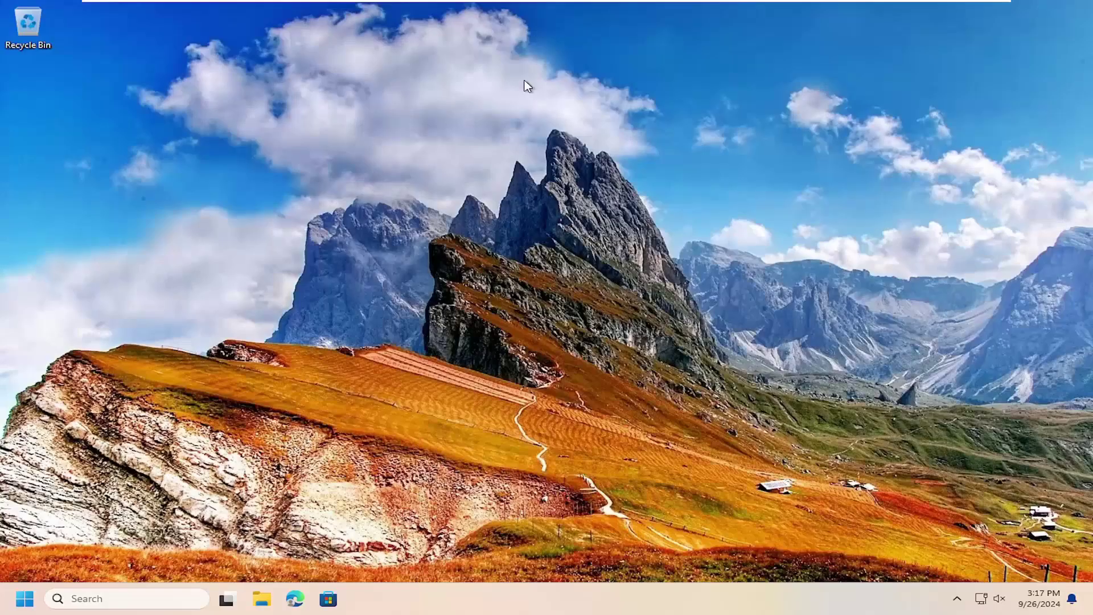
# Step: Run sfc /scannow in the elevated Command Prompt and let verification reach 100%
pyautogui.moveTo(484, 48); pyautogui.dragTo(623, 113)
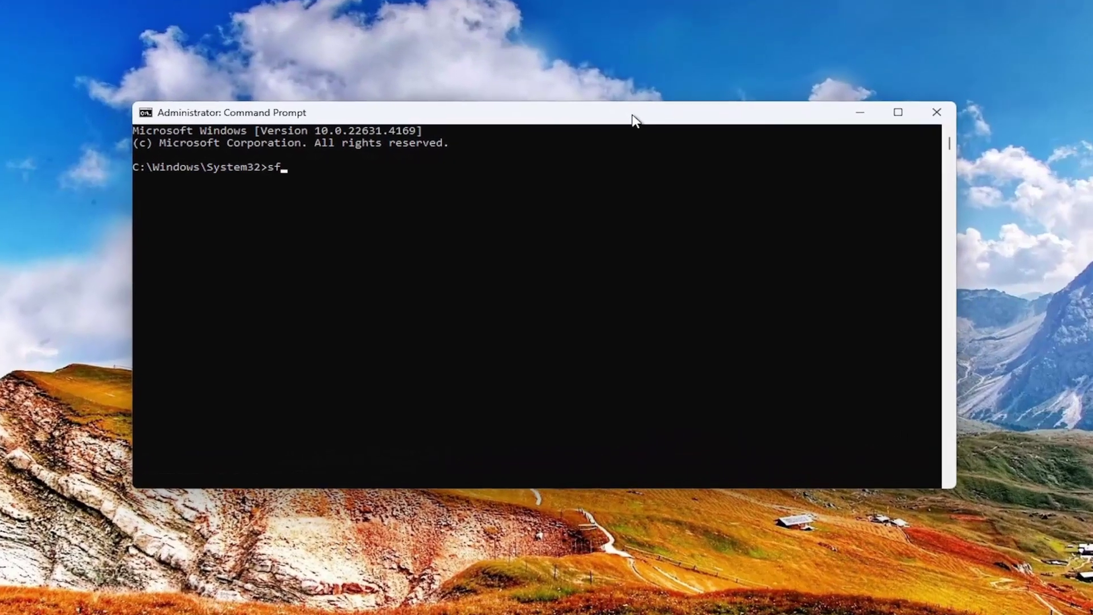
pyautogui.write('sfc /scannow')
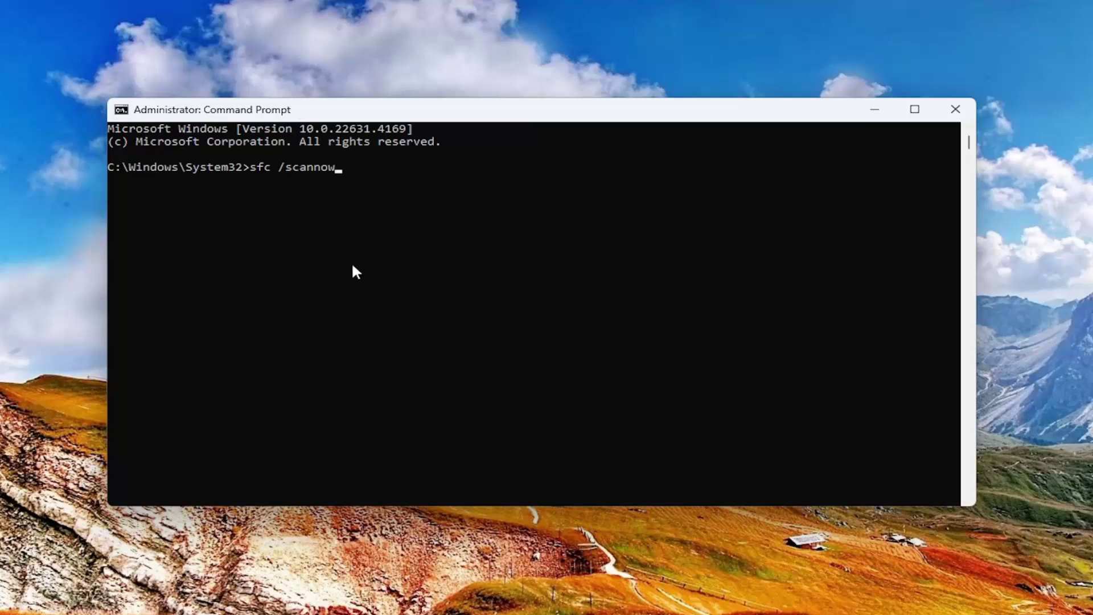
pyautogui.press('Return')
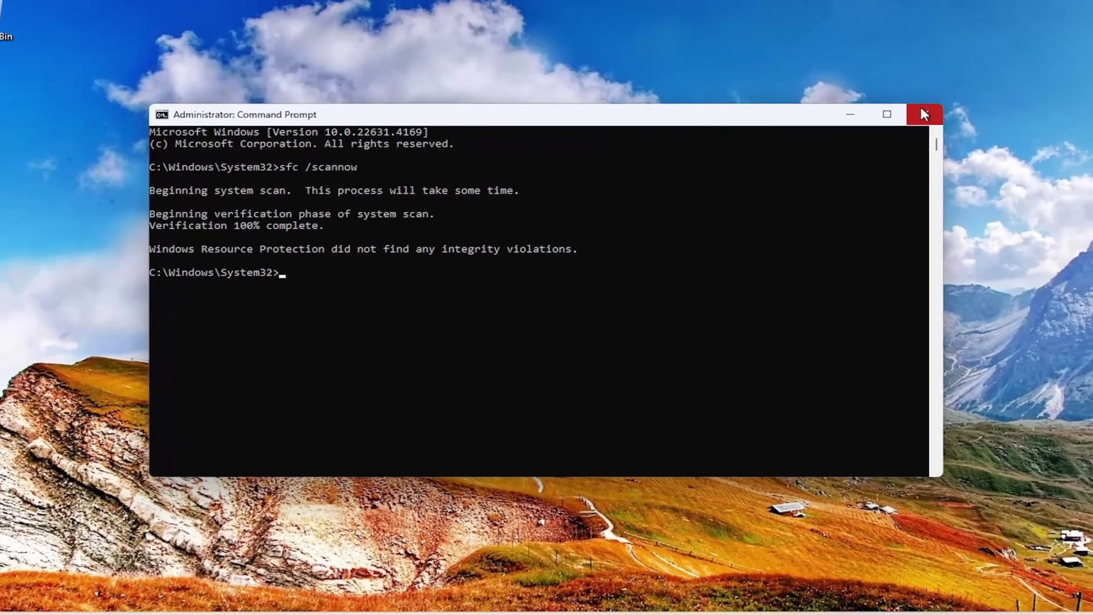
# Step: Close the Command Prompt window and show the Start button's quick-link menu
pyautogui.click(923, 114)
pyautogui.rightClick(24, 598)
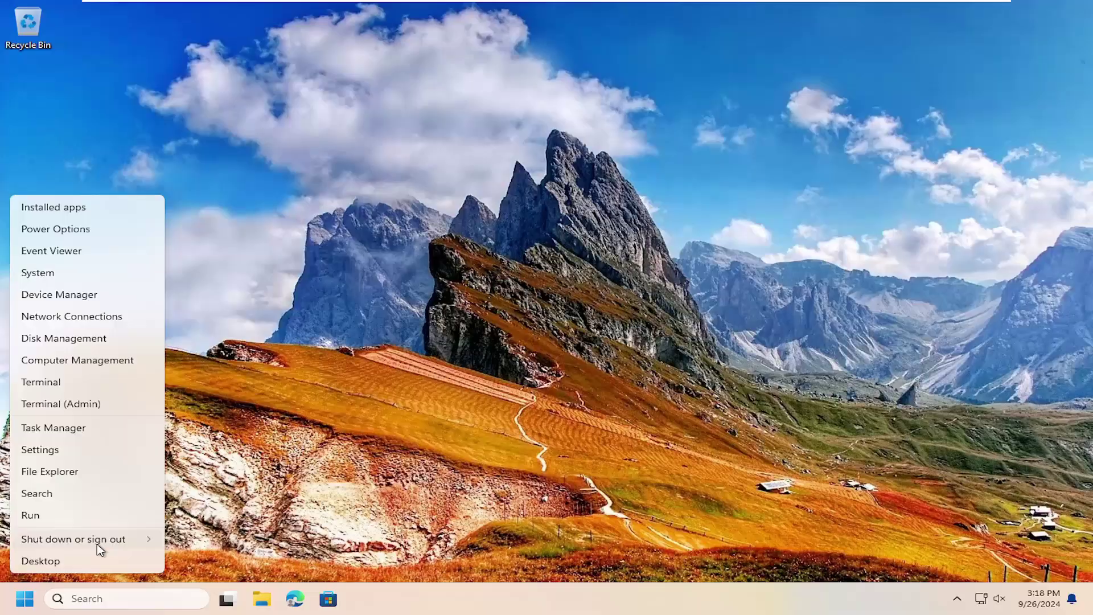